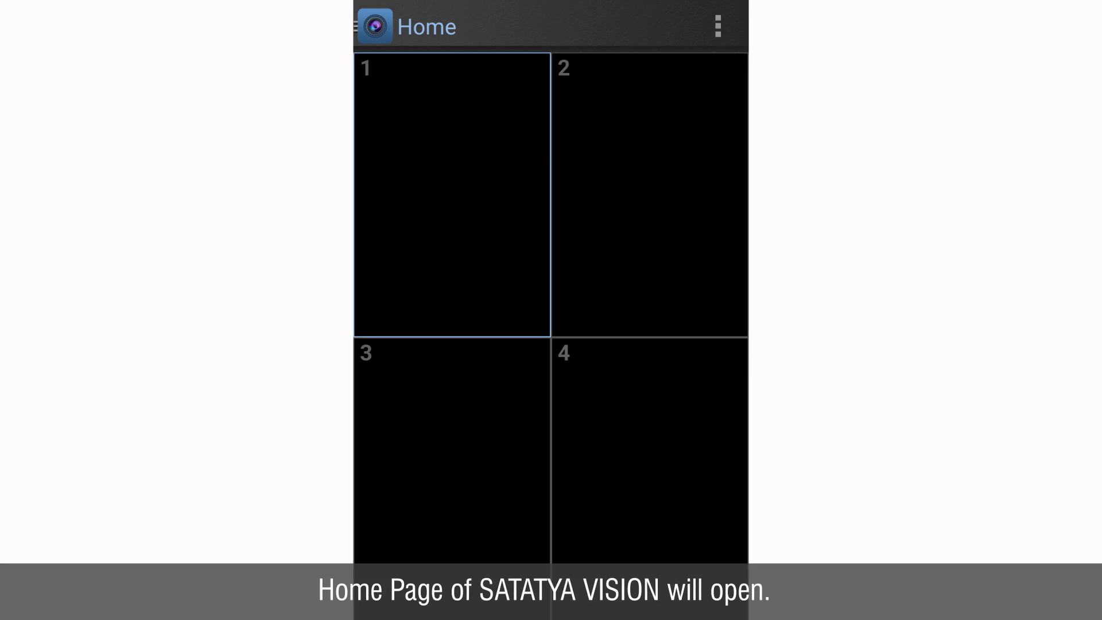
- Show the cameras of Matrix Recording Server in the left camera panel
{"action": "left_click", "coordinate": [376, 27]}
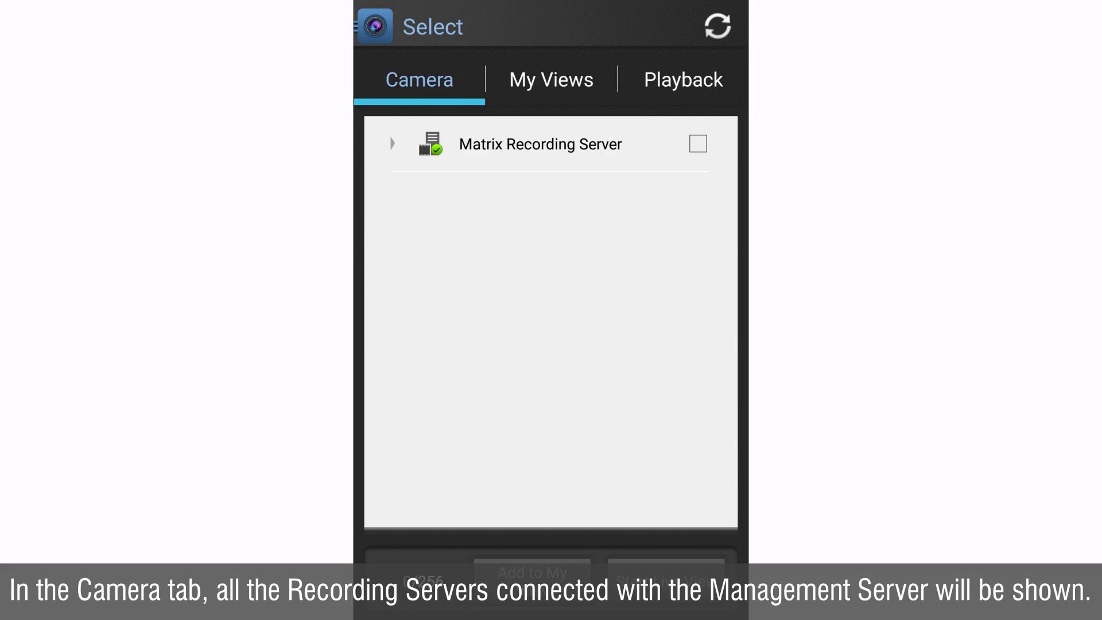
{"action": "left_click", "coordinate": [541, 144]}
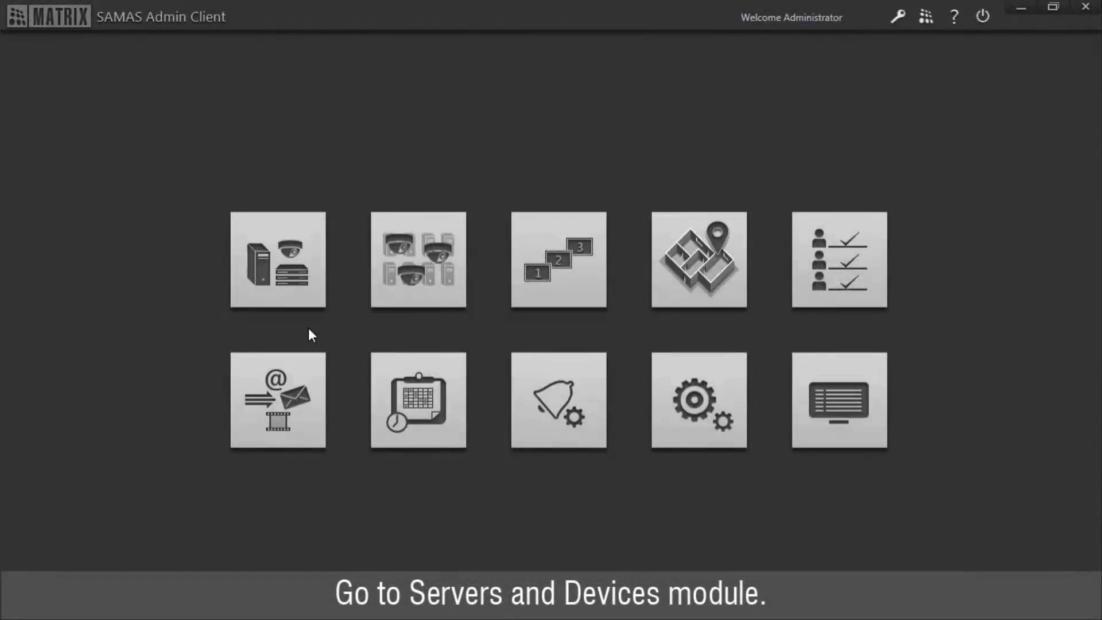
- Open RnD-Cam1 via Servers & Devices, Matrix Recording Server and the RnD site
{"action": "left_click", "coordinate": [294, 285]}
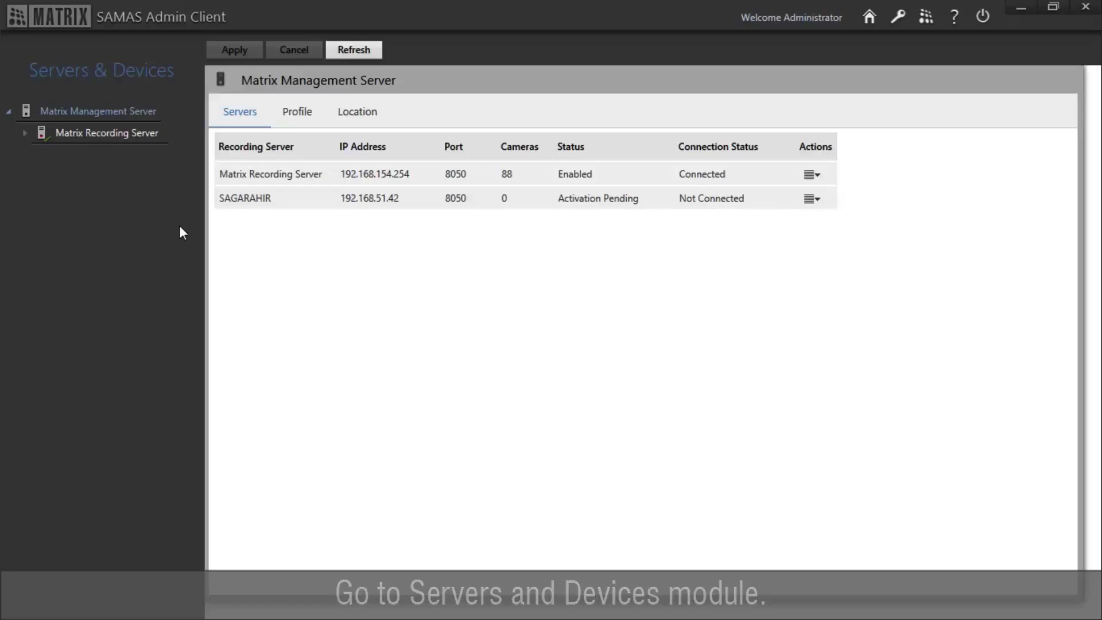
{"action": "left_click", "coordinate": [24, 134]}
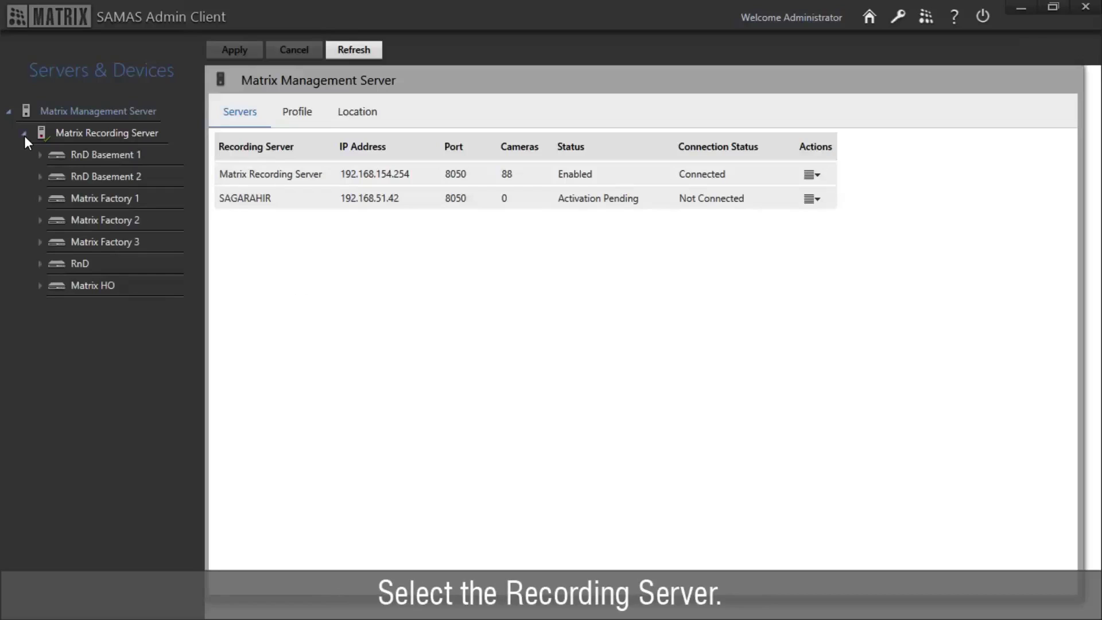
{"action": "left_click", "coordinate": [41, 266]}
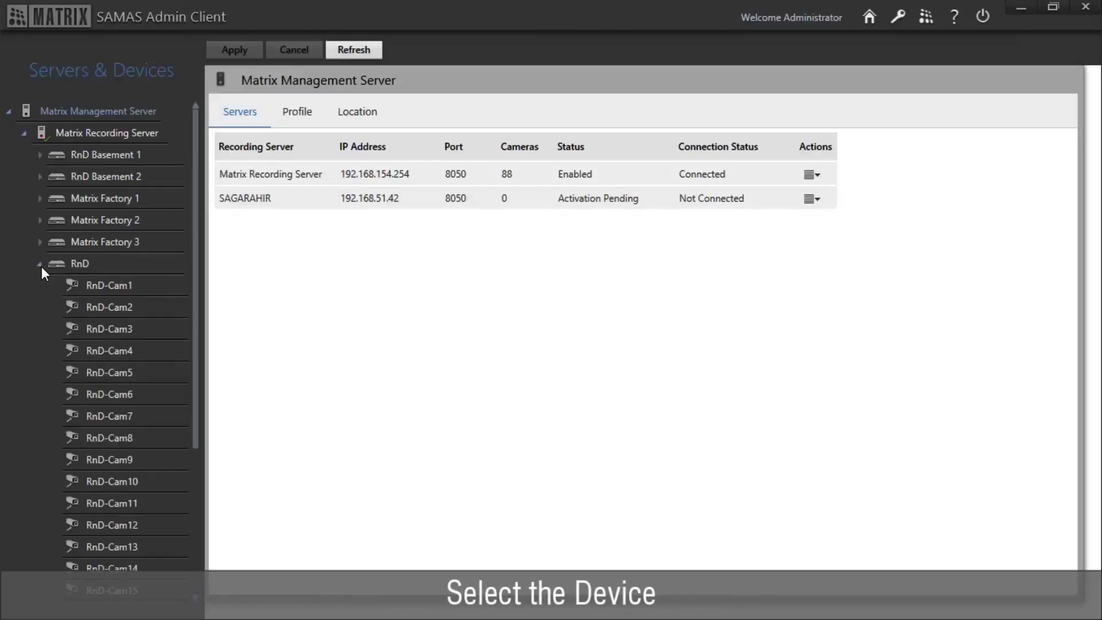
{"action": "left_click", "coordinate": [101, 286]}
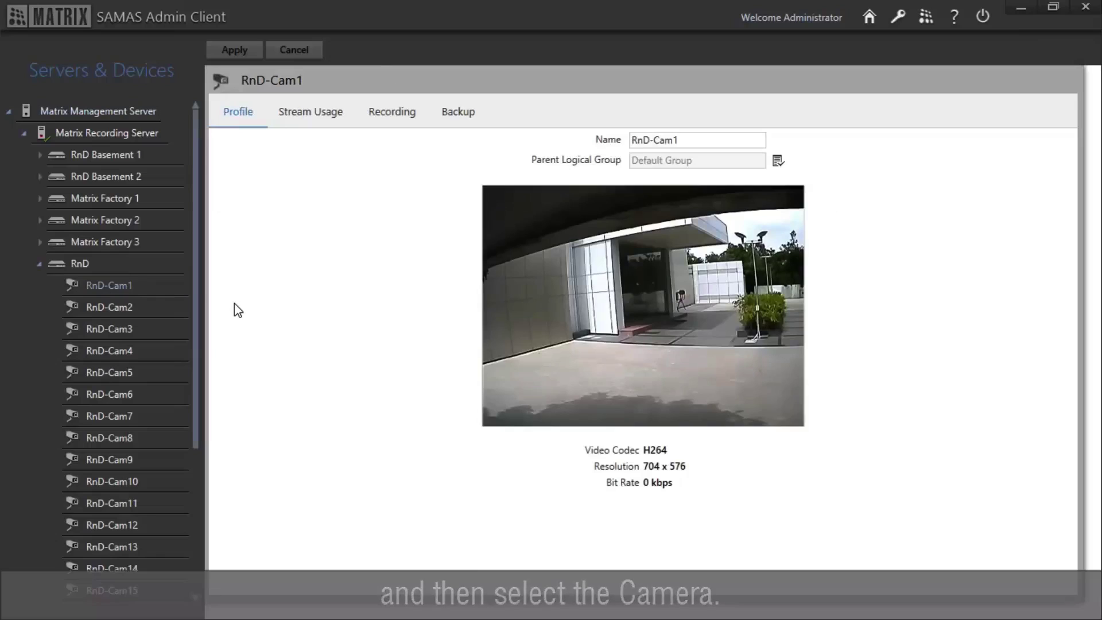
- Set RnD-Cam1's Live stream usage to Sub Stream, apply, and accept the single-stream warning
{"action": "left_click", "coordinate": [305, 115]}
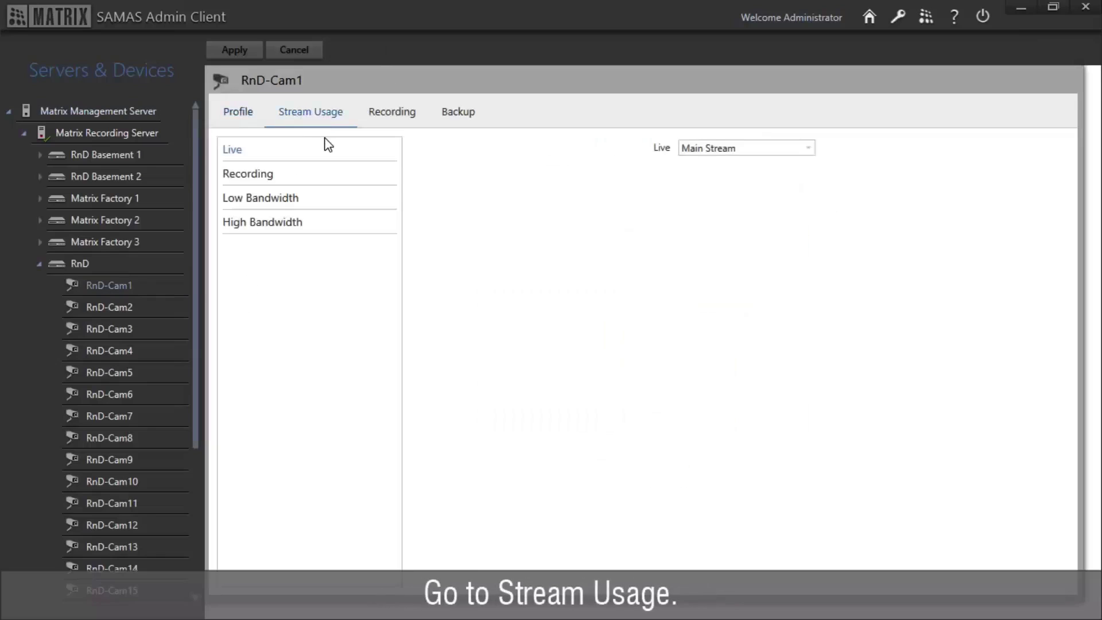
{"action": "left_click", "coordinate": [238, 153]}
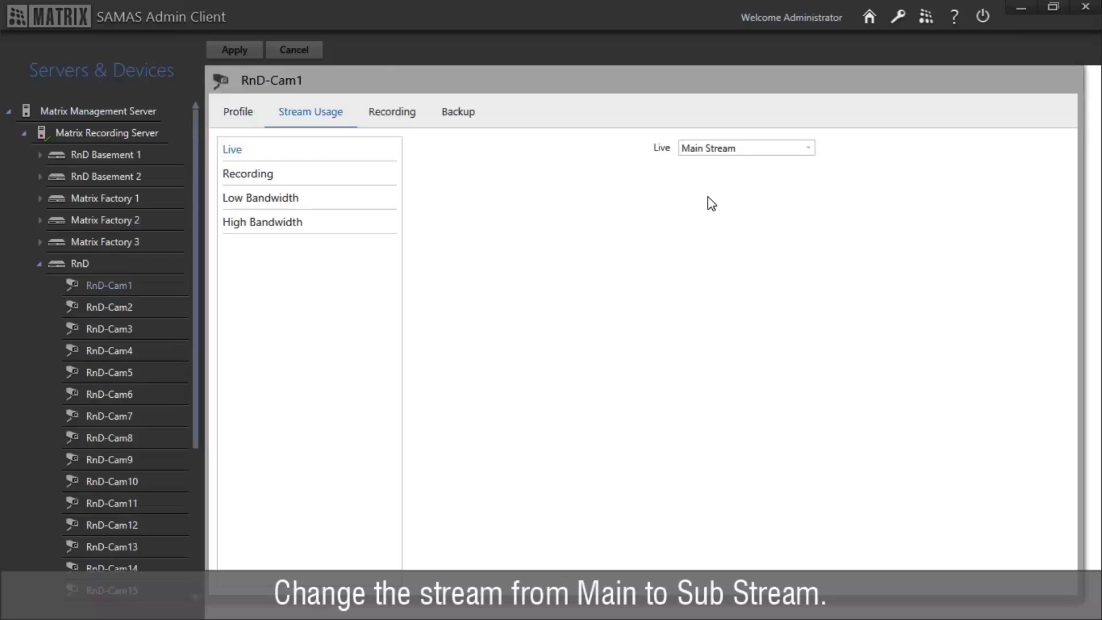
{"action": "left_click", "coordinate": [755, 159]}
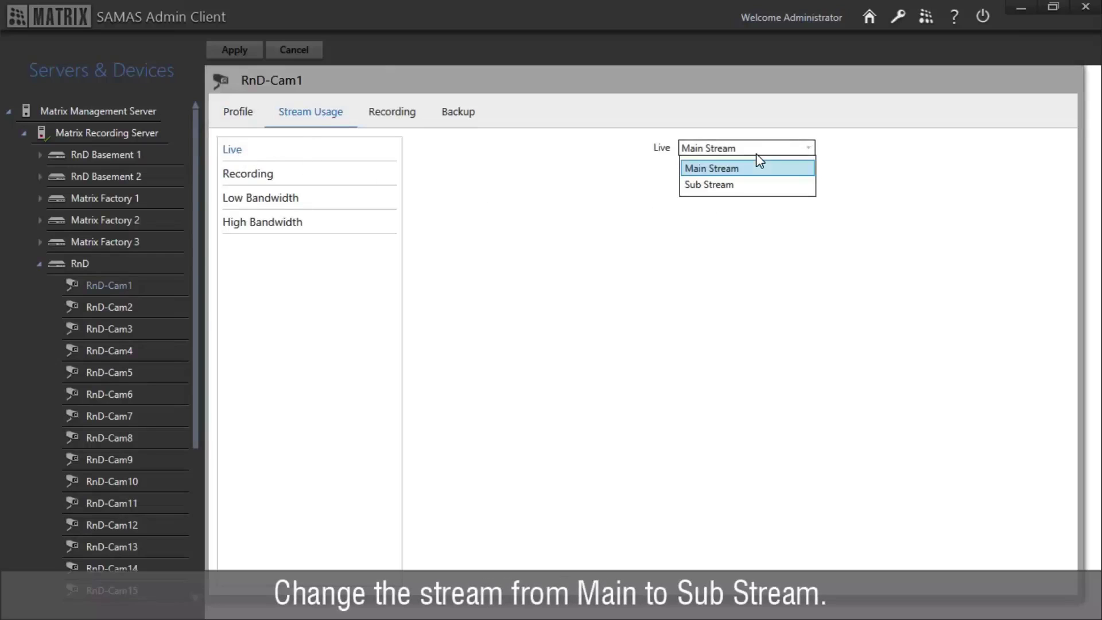
{"action": "left_click", "coordinate": [750, 184]}
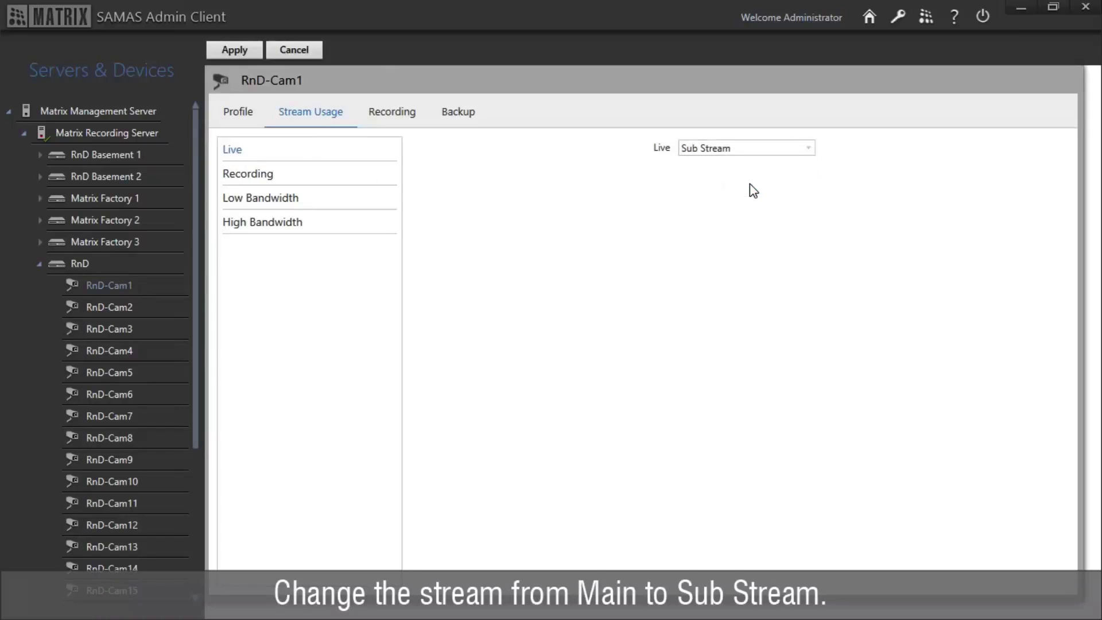
{"action": "left_click", "coordinate": [232, 52]}
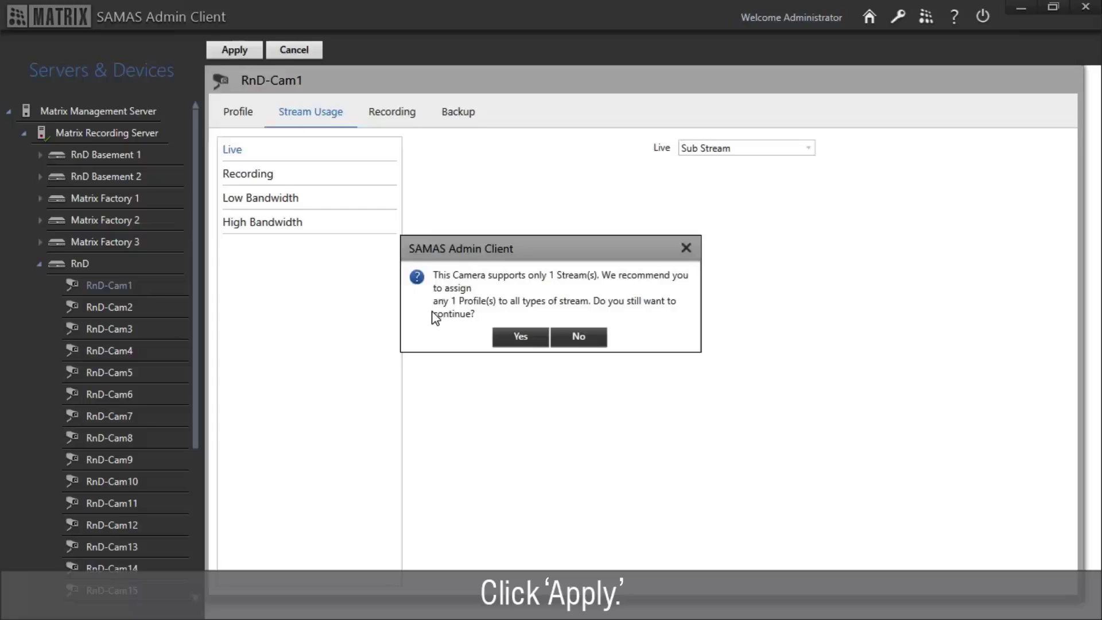
{"action": "left_click", "coordinate": [526, 336]}
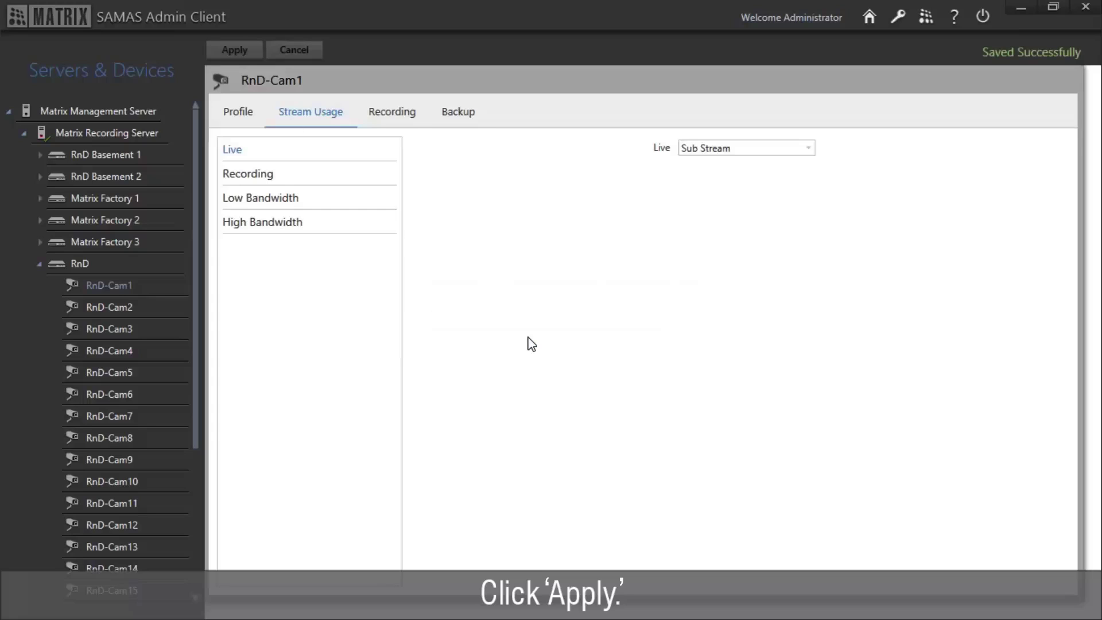